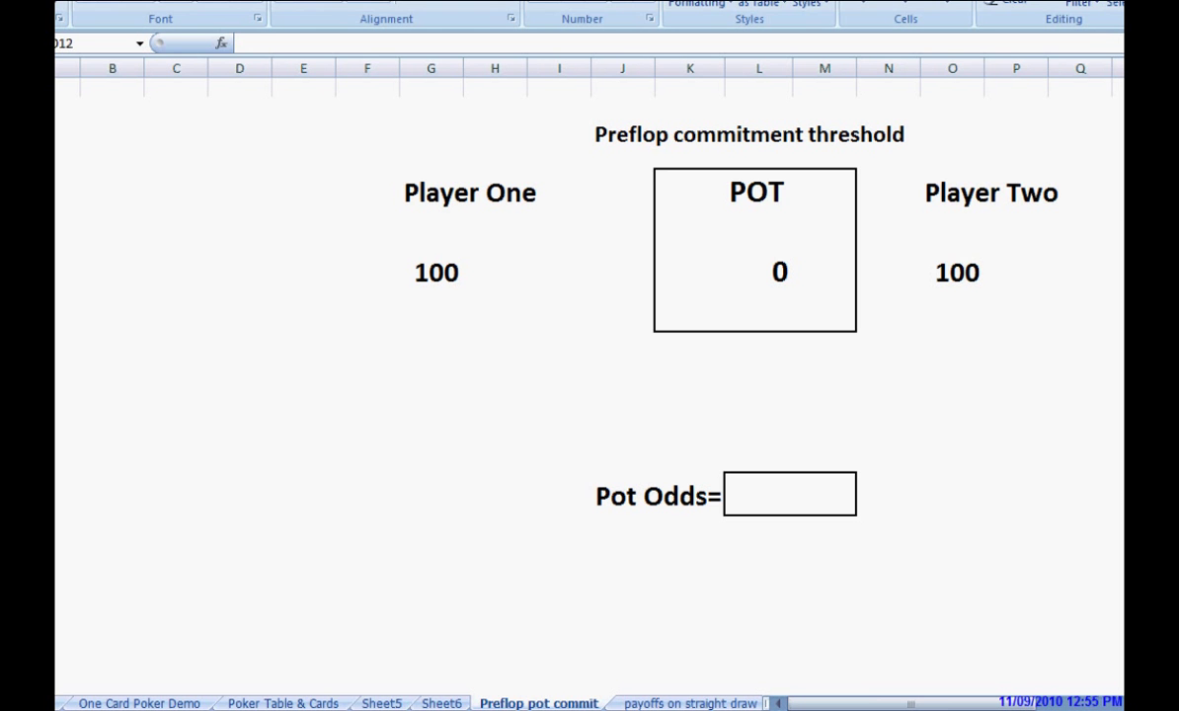
Step: Show the Poker Table & Cards sheet, switch to PokerStove, and set Player 1's range to suited connectors QJs–76s and suited one-gappers QTs–86s
click(284, 703)
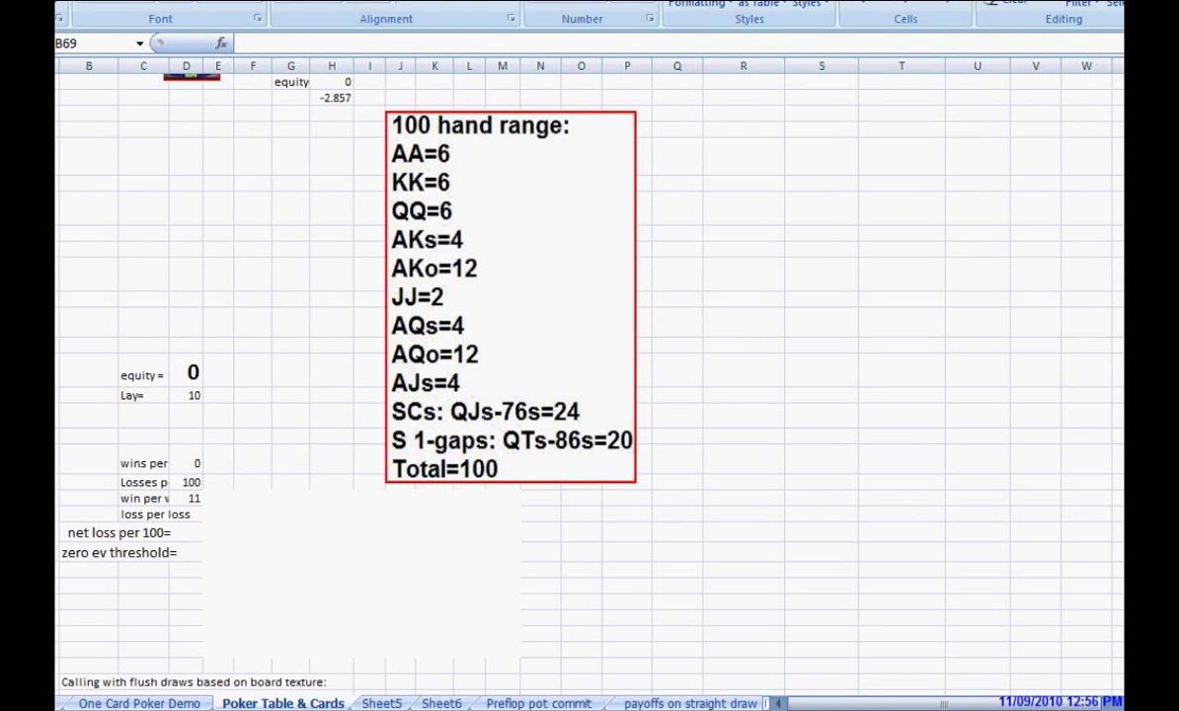
drag(1175, 15, 1136, 39)
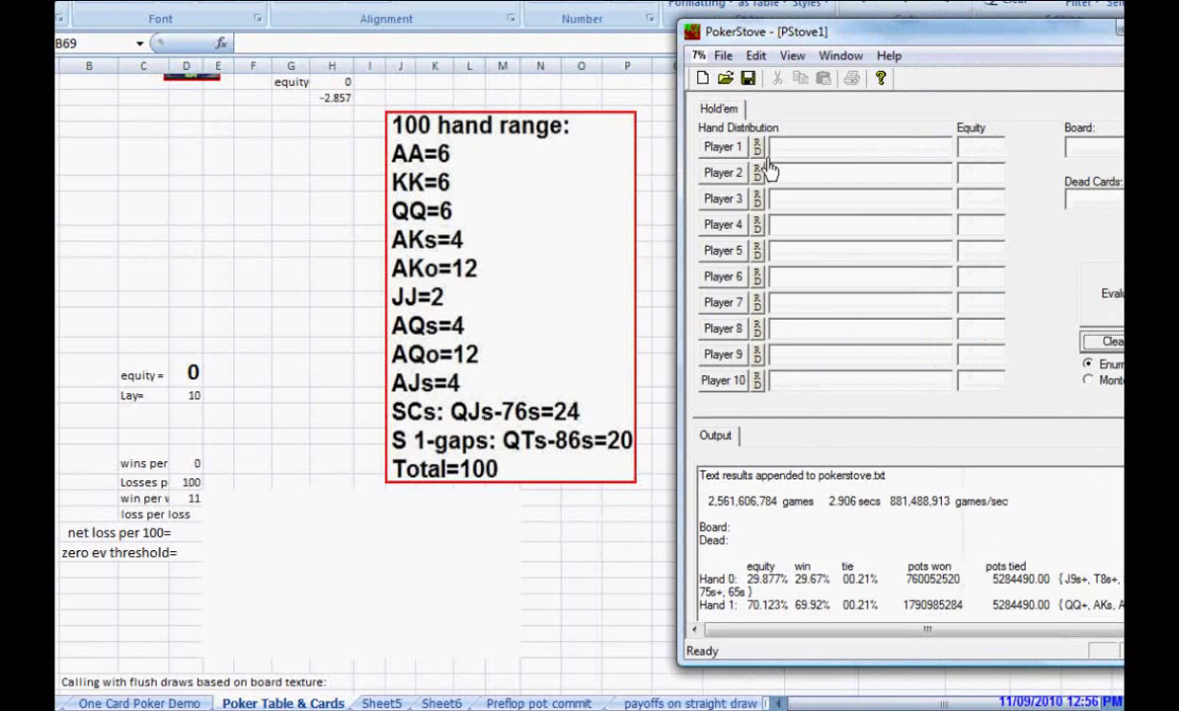
click(730, 148)
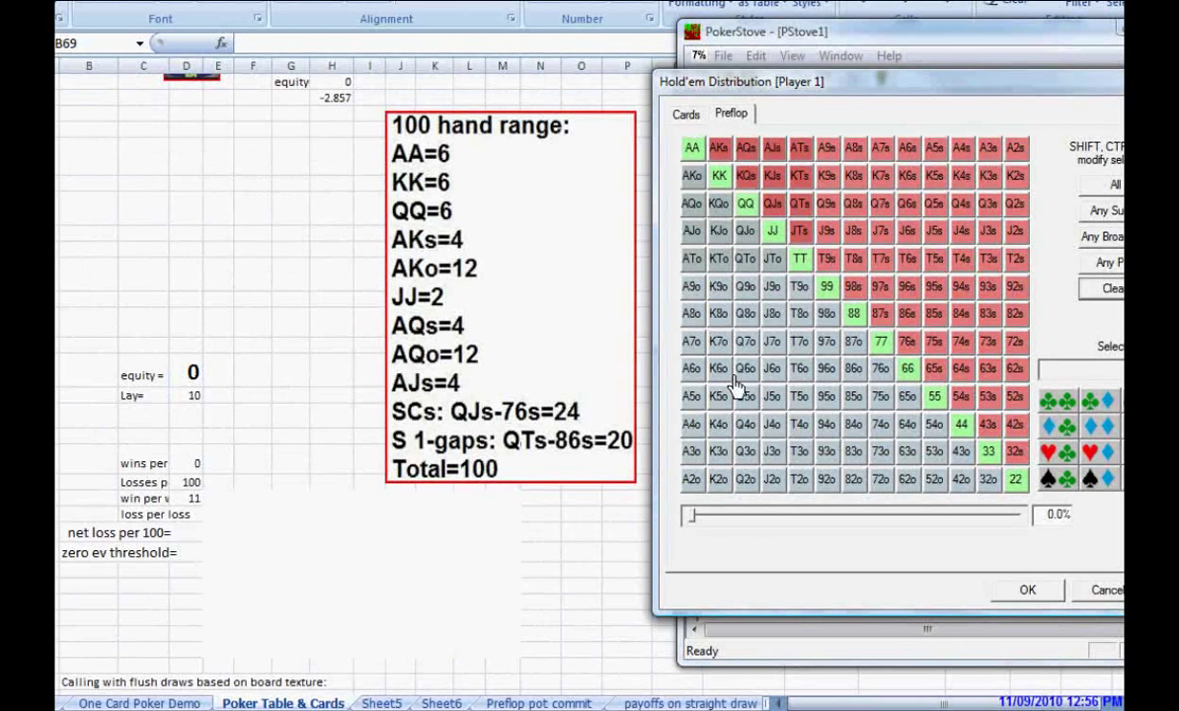
click(772, 203)
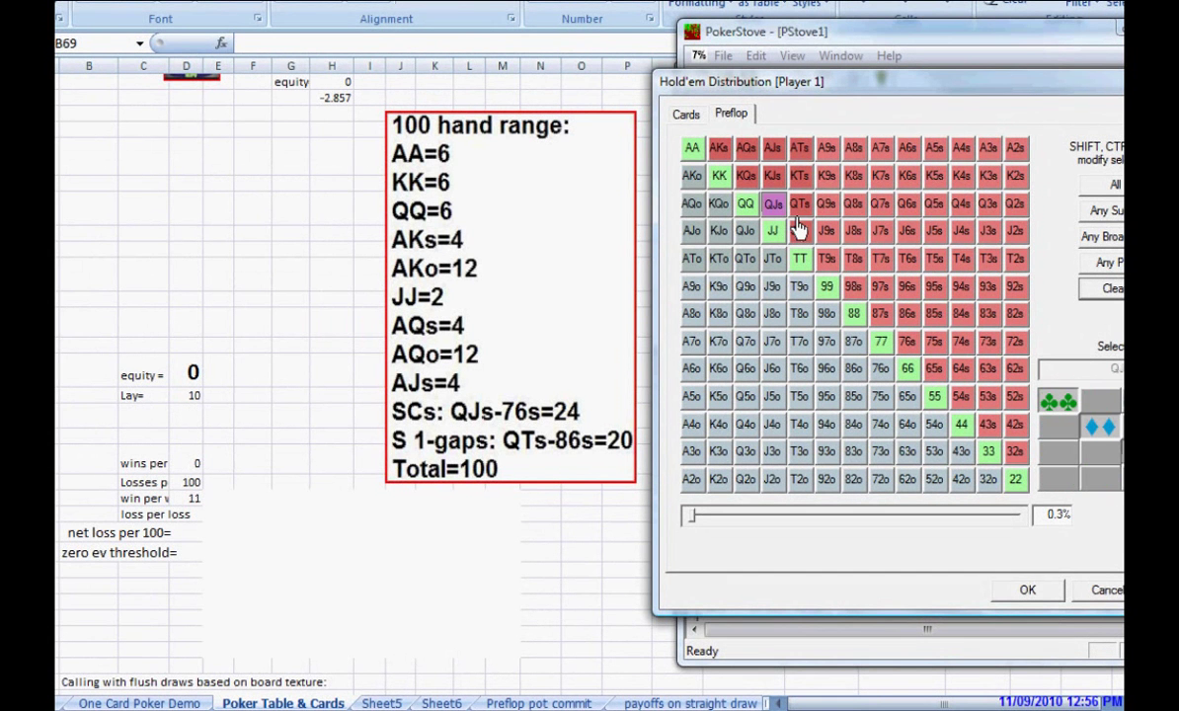
drag(800, 240, 903, 341)
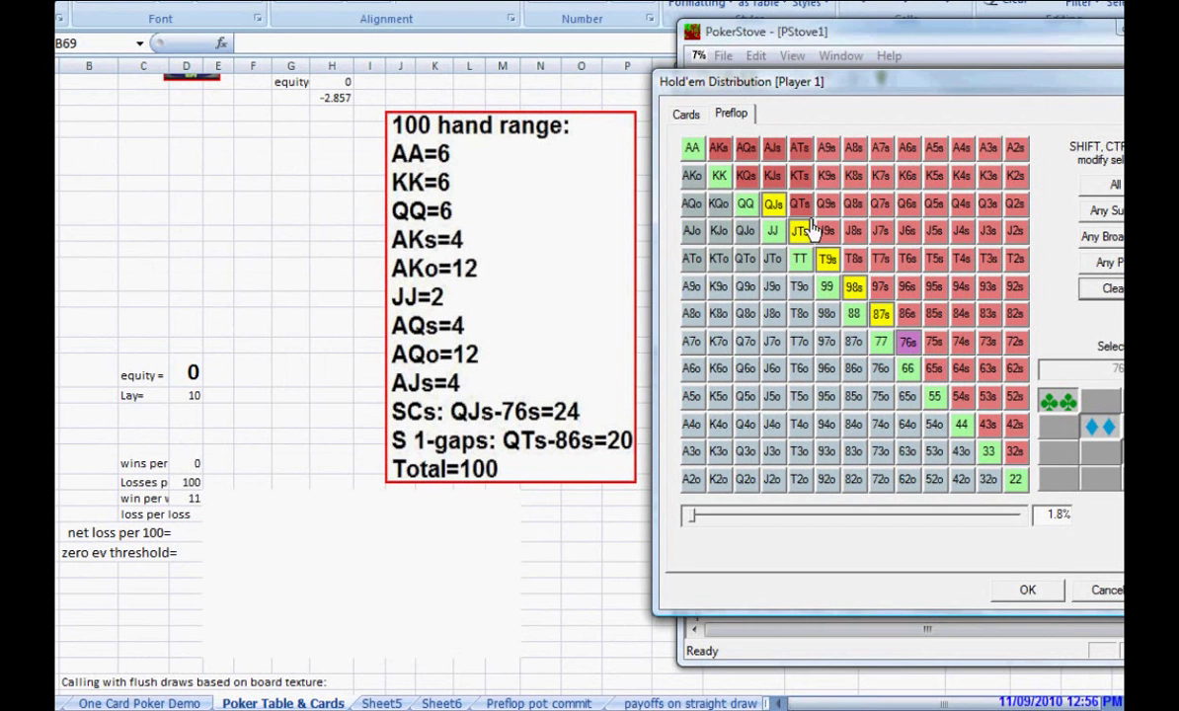
mouse_move(801, 218)
mouse_down()
mouse_move(902, 316)
mouse_move(891, 308)
mouse_up()
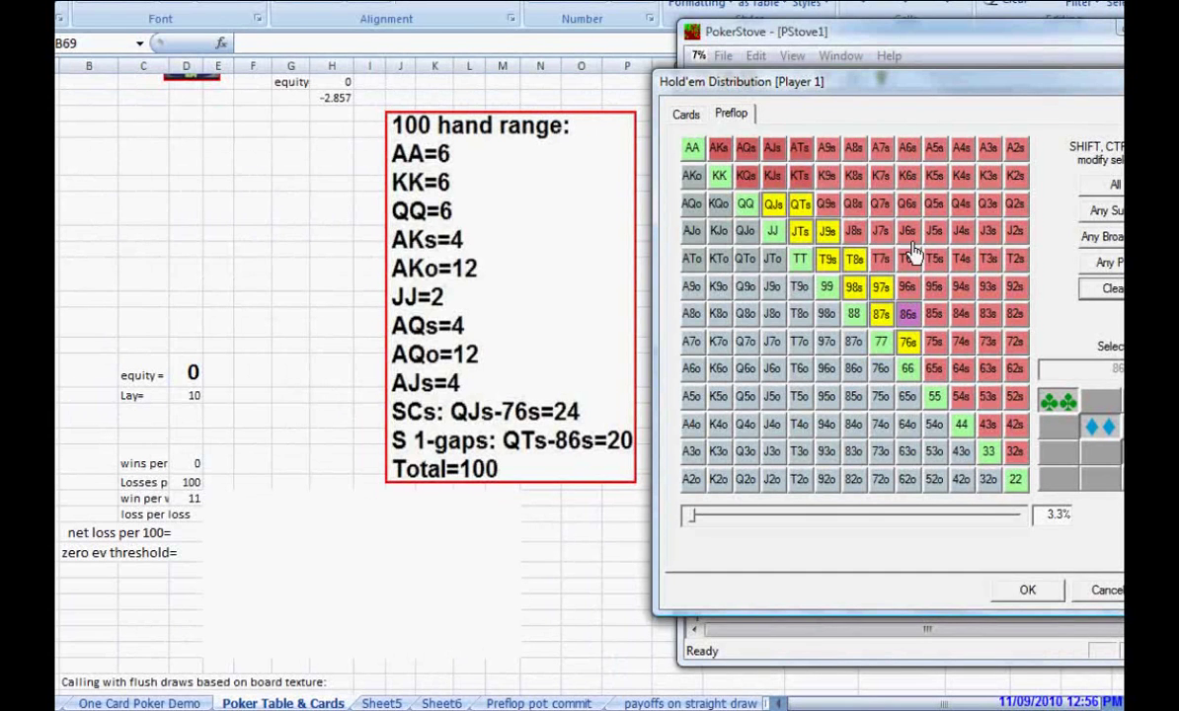
click(1030, 602)
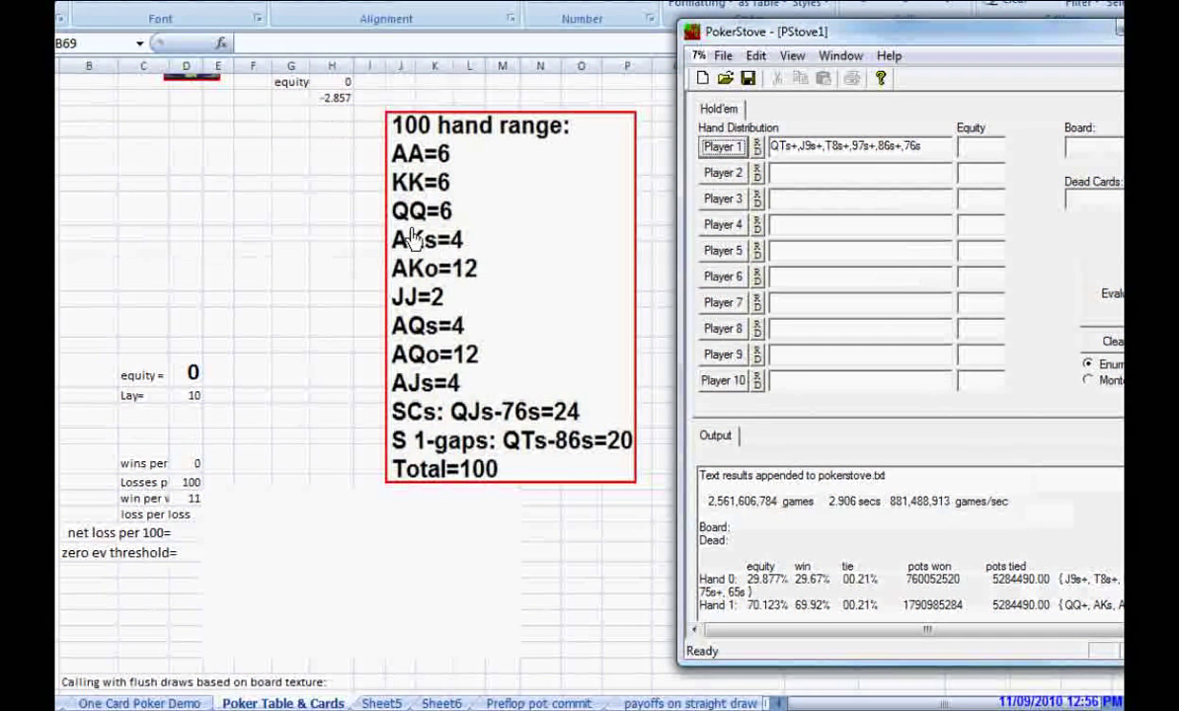
Step: Set Player 2's preflop range to AA, KK, QQ, AKs and AKo, and evaluate the equity of both ranges
click(723, 175)
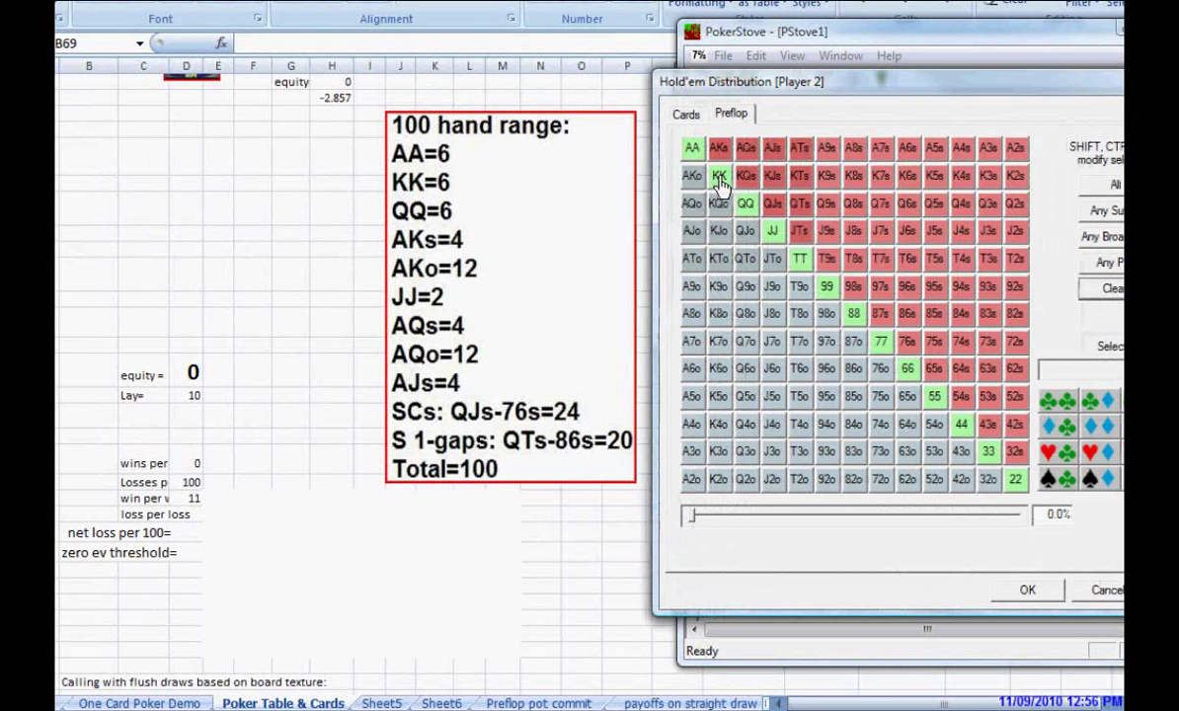
click(692, 148)
click(719, 176)
click(745, 204)
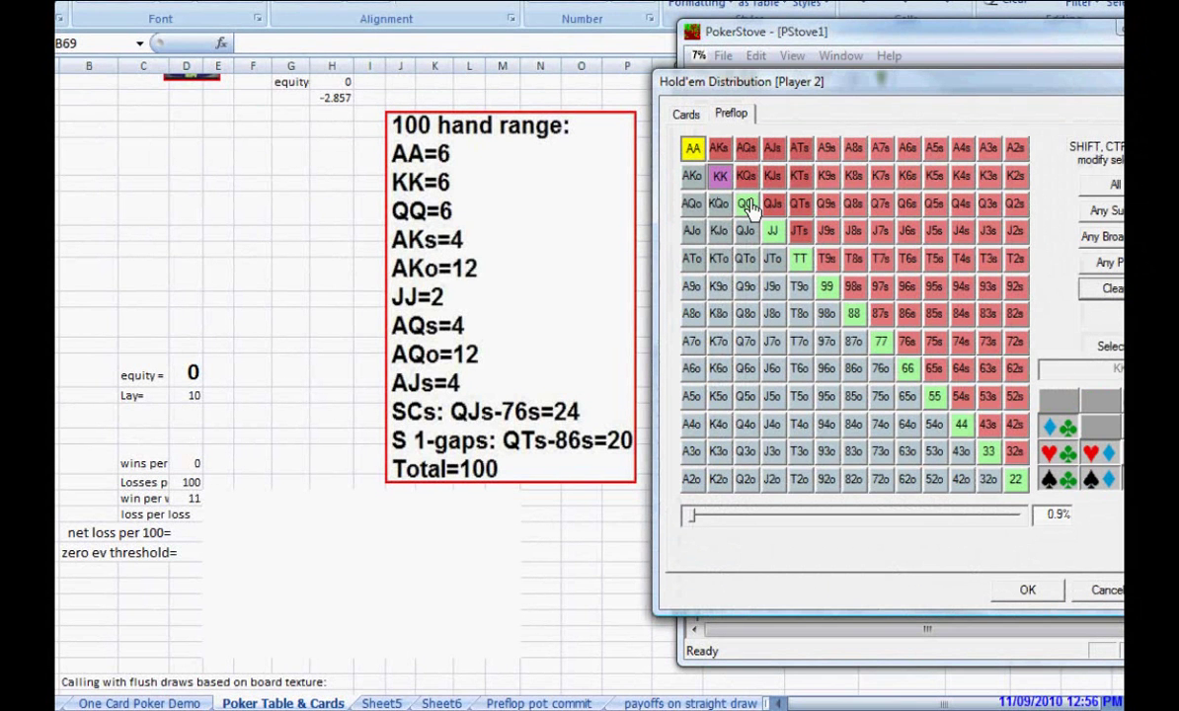
click(692, 177)
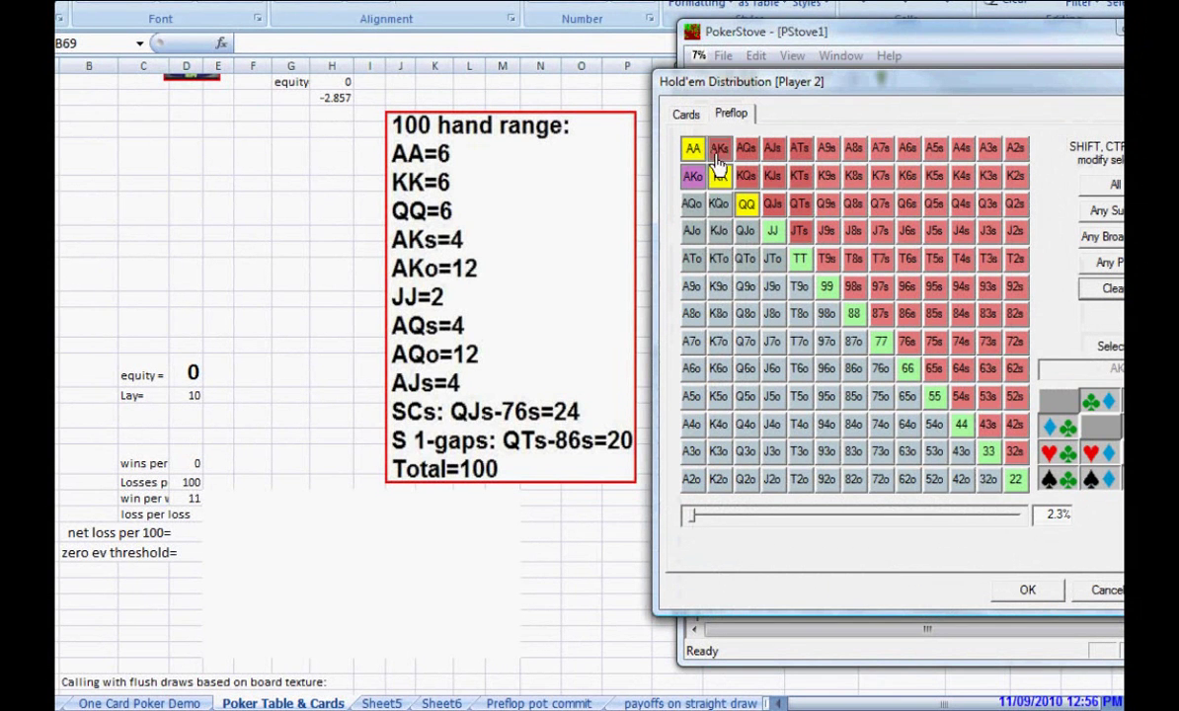
click(716, 150)
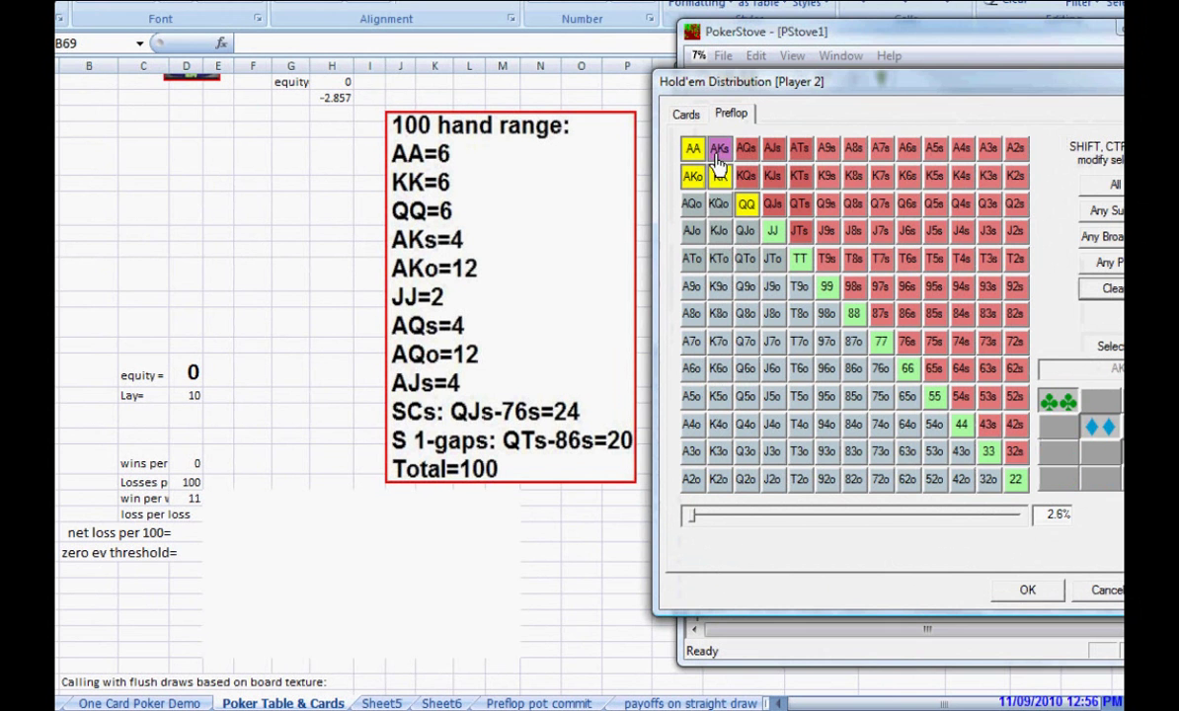
click(1032, 590)
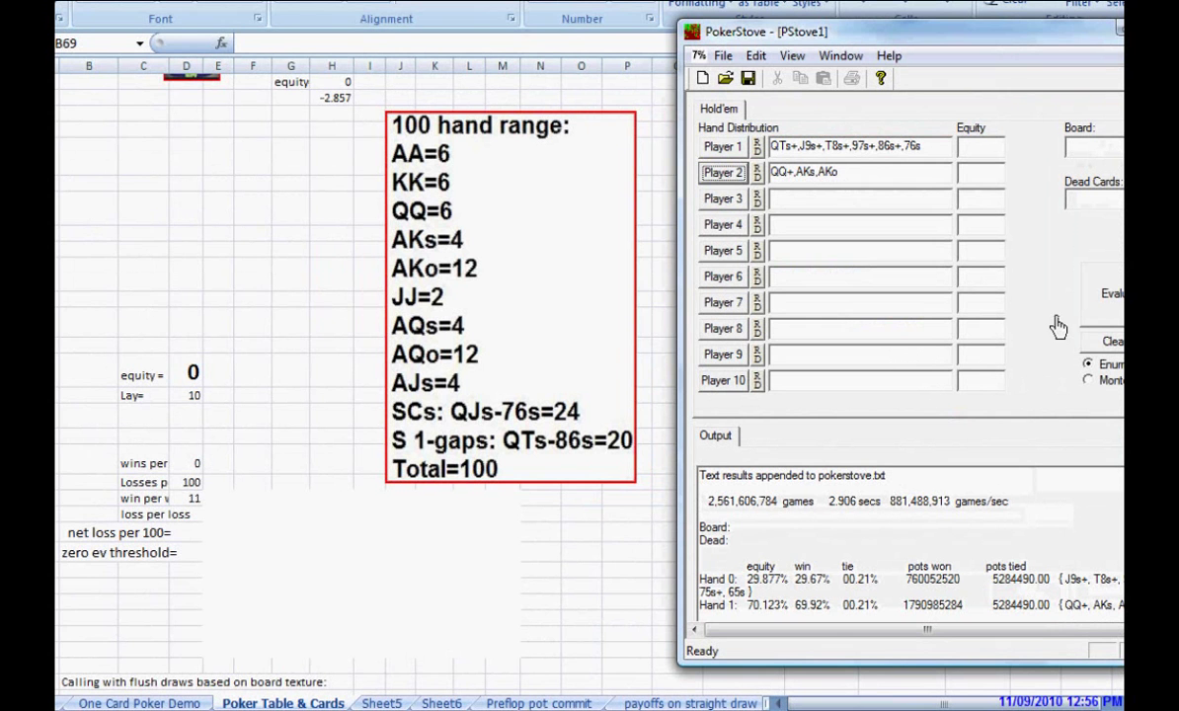
click(1107, 320)
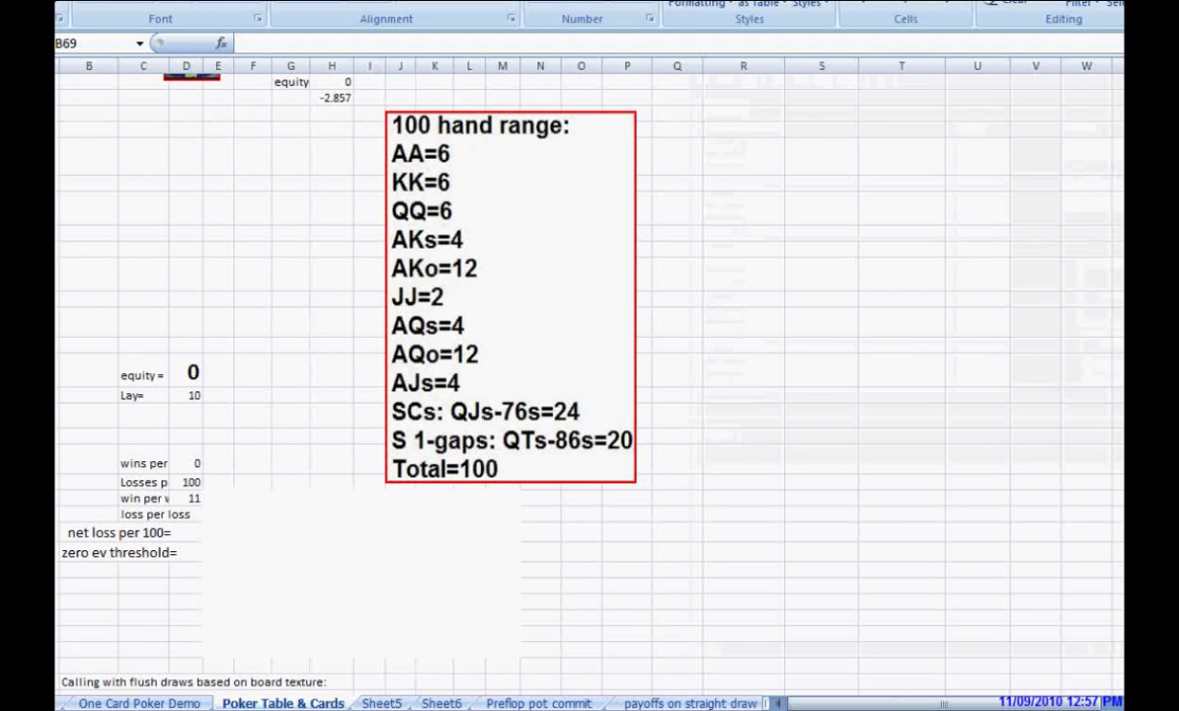
Step: On Excel's Preflop pot commit sheet, set the pot to 40 and Player One's stack to 60
click(531, 703)
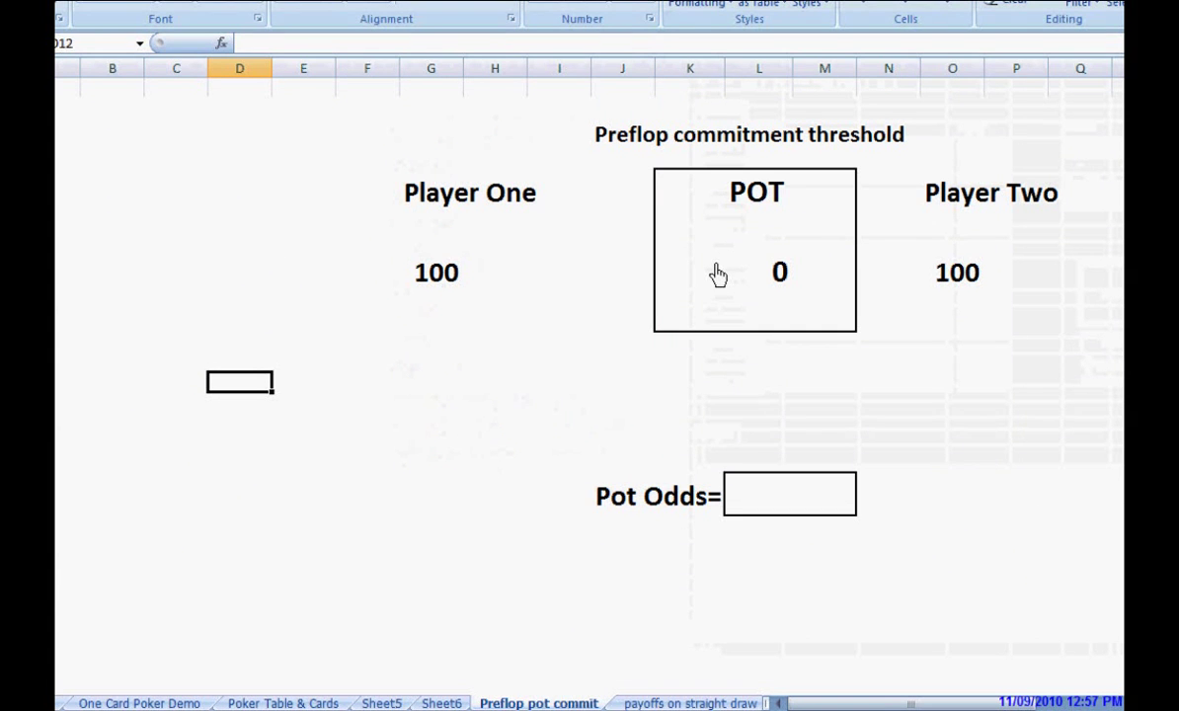
click(751, 281)
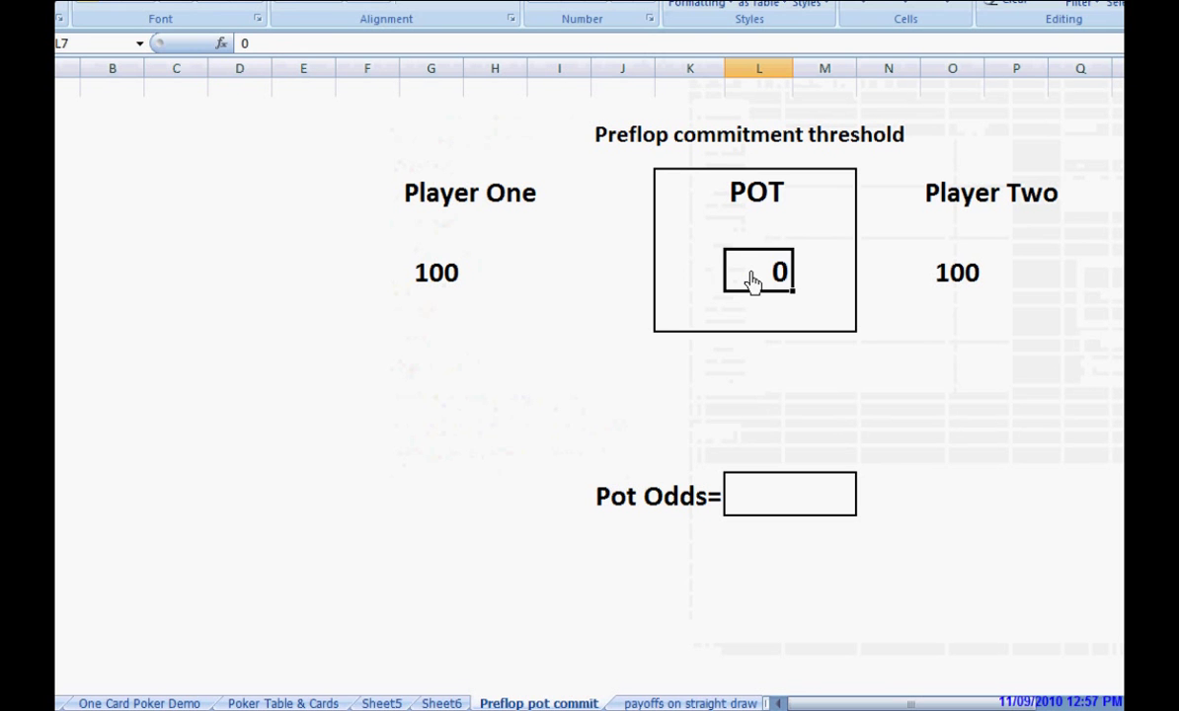
text(40)
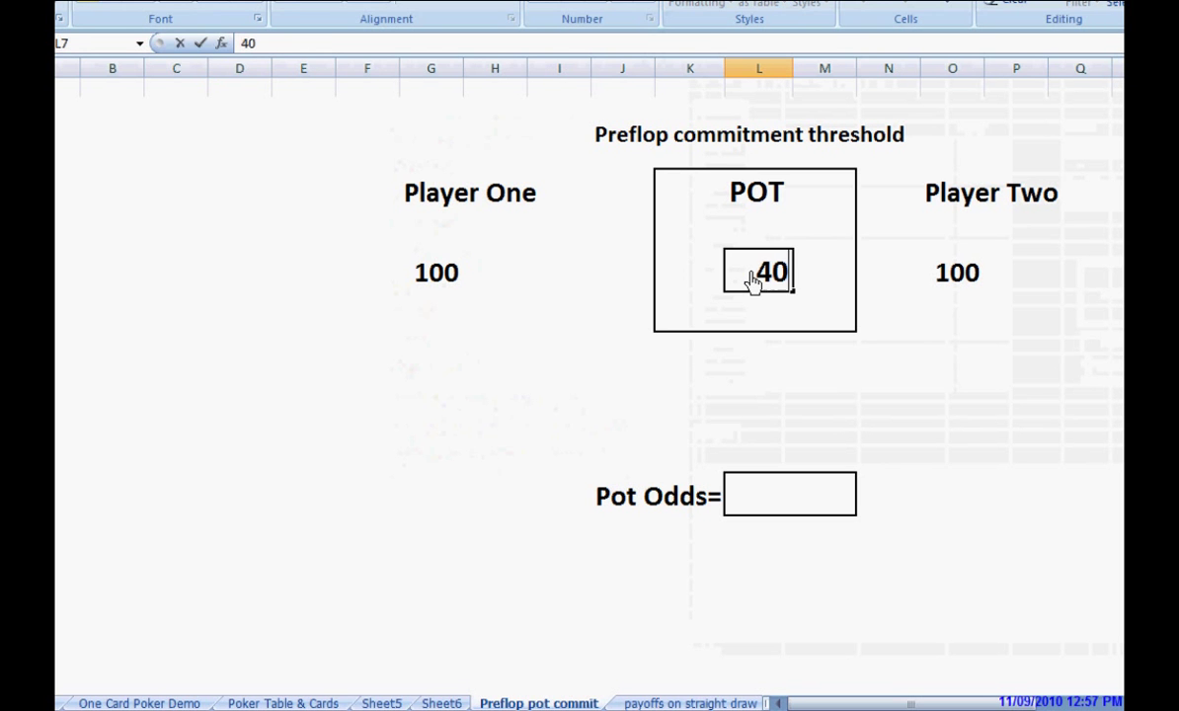
key(Return)
key(Up)
key(Left)
key(Left)
key(Left)
key(Left)
key(Left)
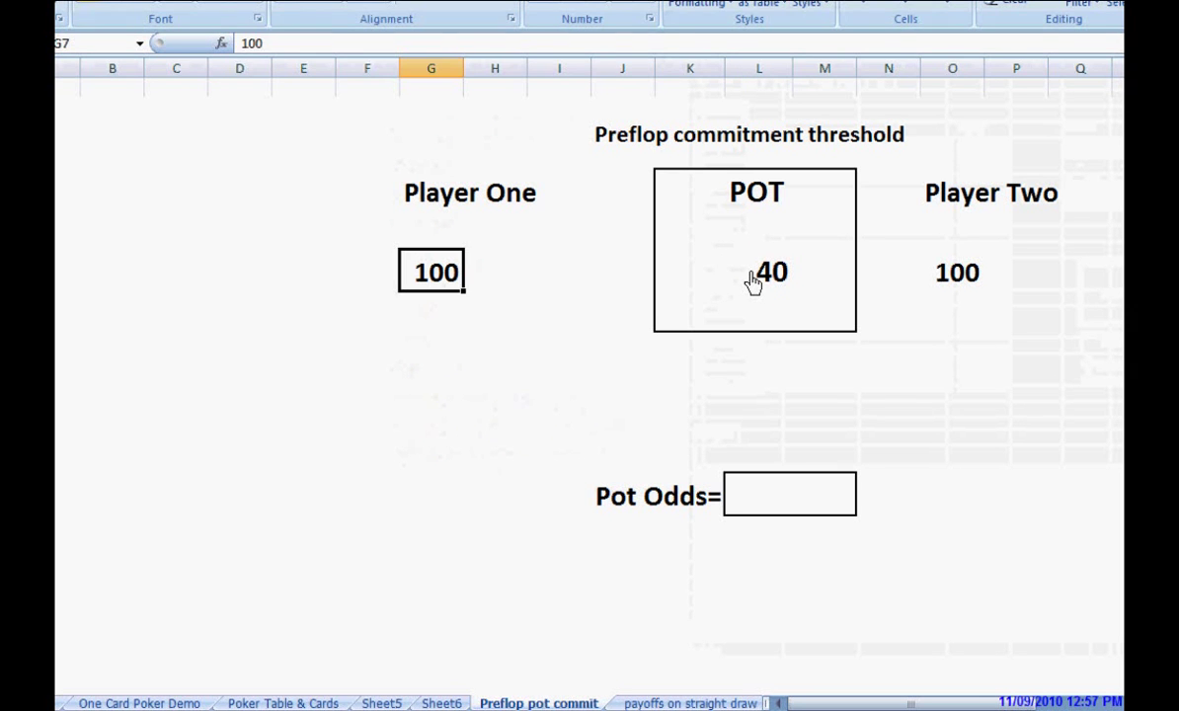
text(60)
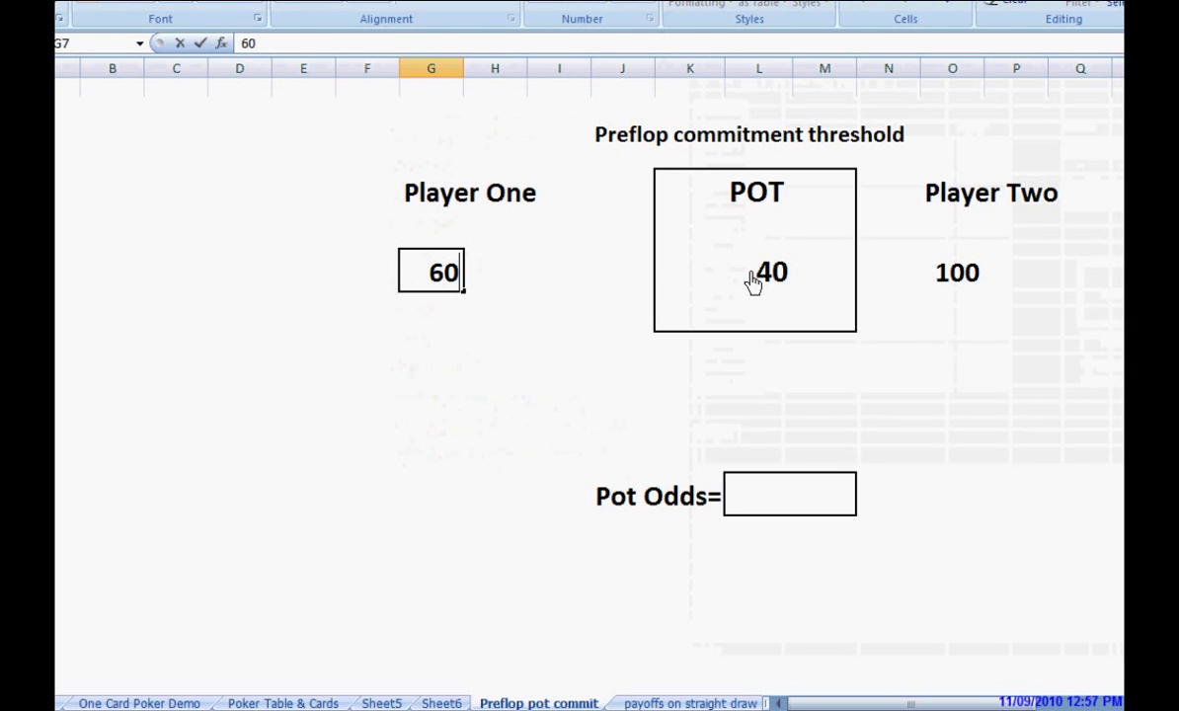
key(Tab)
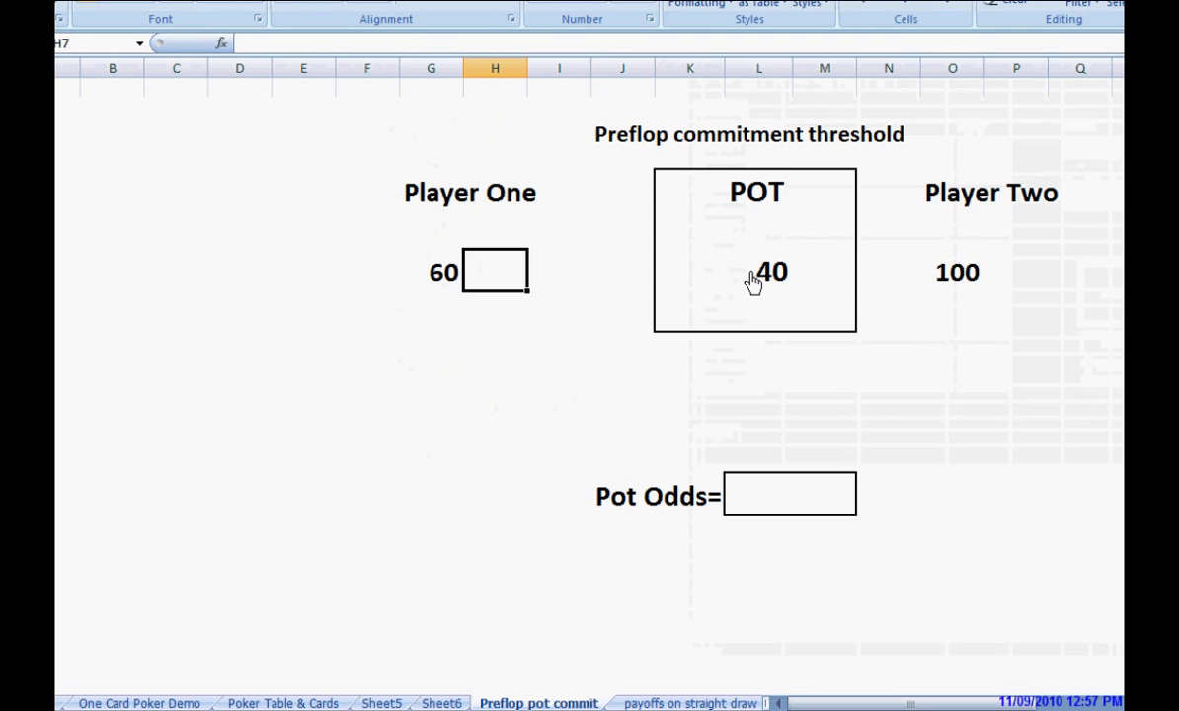
Step: Set the pot to 140 in cell L7
key(Right)
key(Right)
key(Right)
key(Right)
key(Right)
key(Right)
key(Right)
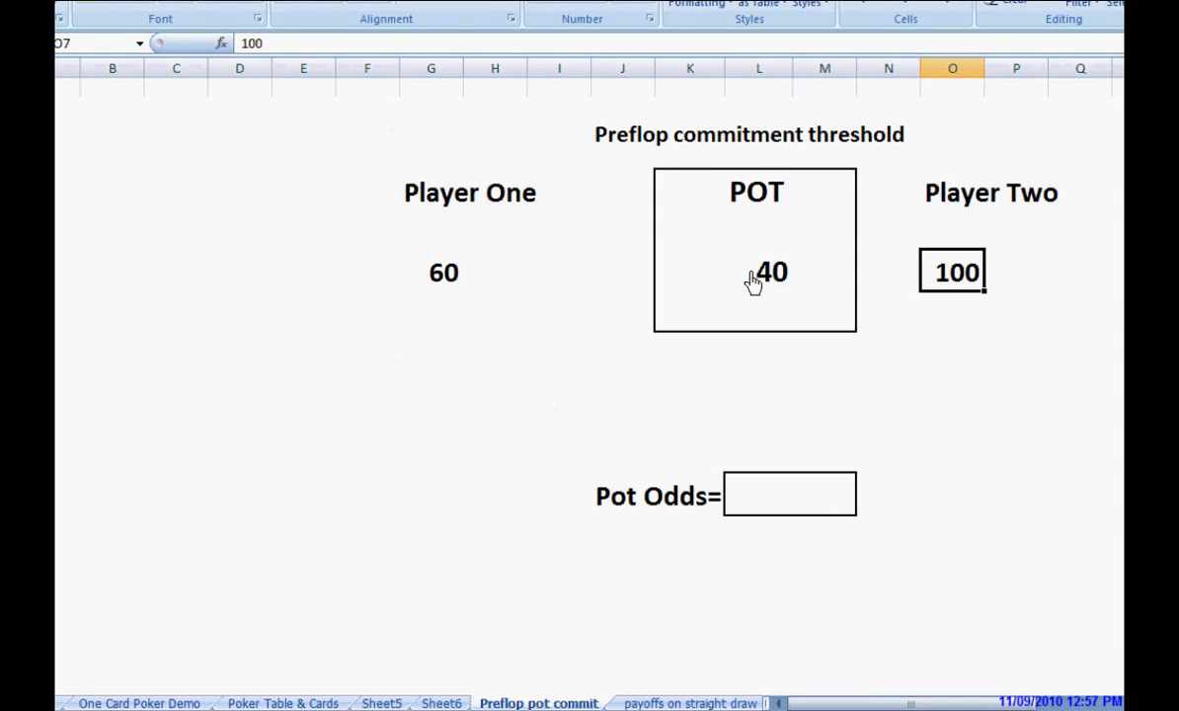
key(Left)
key(Left)
key(Left)
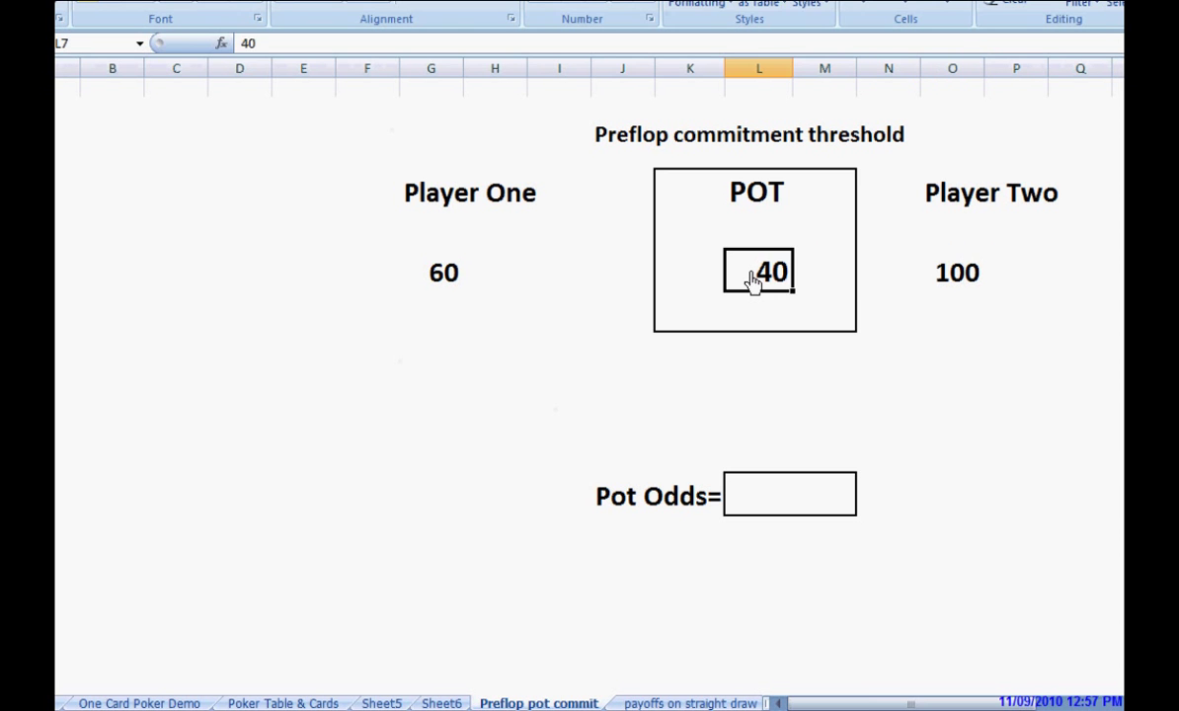
text(149)
key(BackSpace)
text(0)
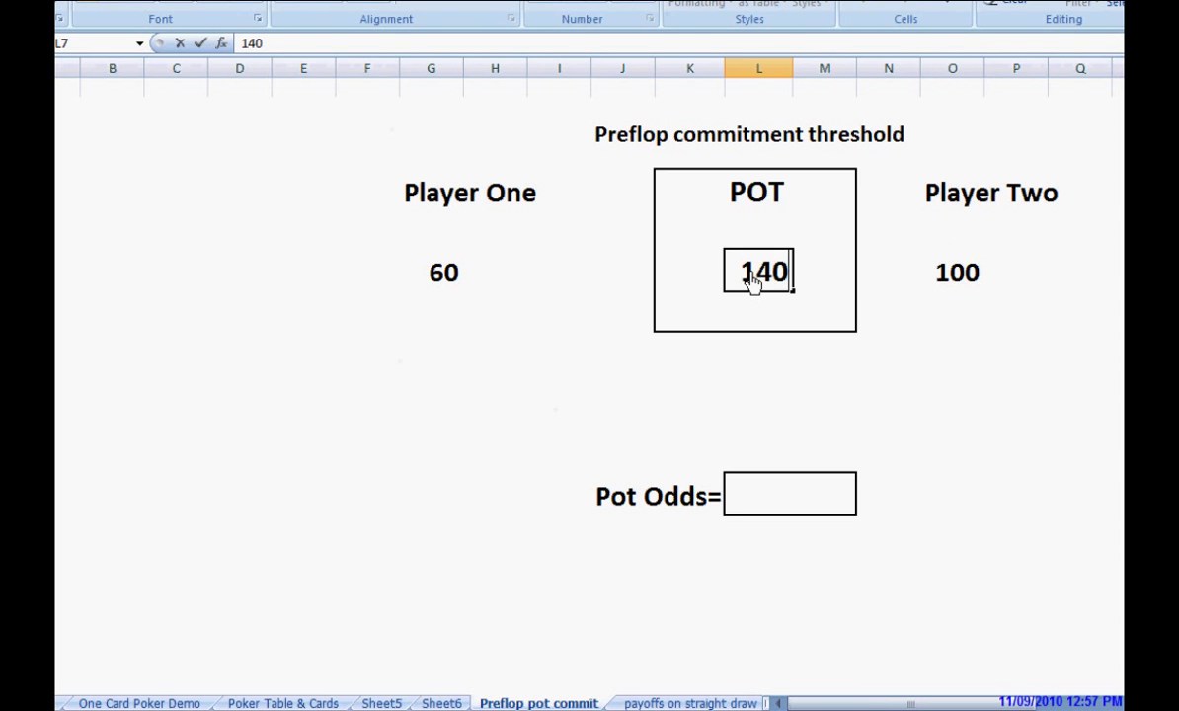
Step: Set Player Two's remaining stack in cell O7 to 0
key(Right)
key(Right)
key(Right)
text(0)
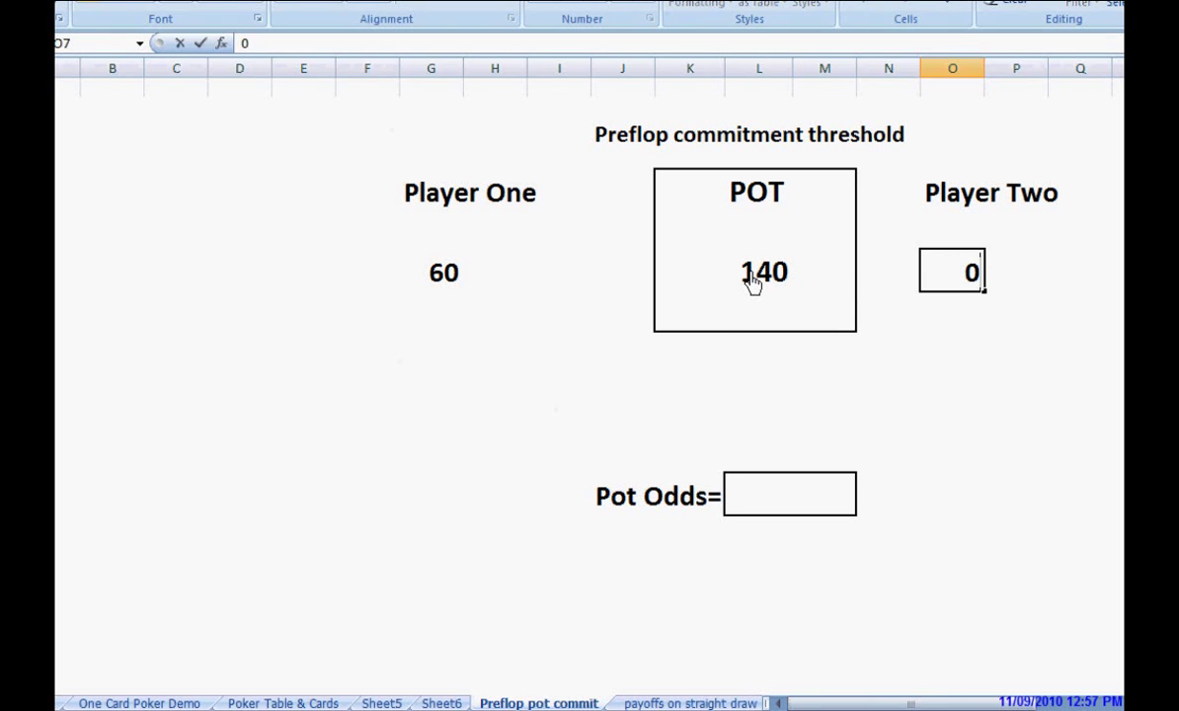
key(Return)
key(Down)
key(Left)
key(Left)
key(Left)
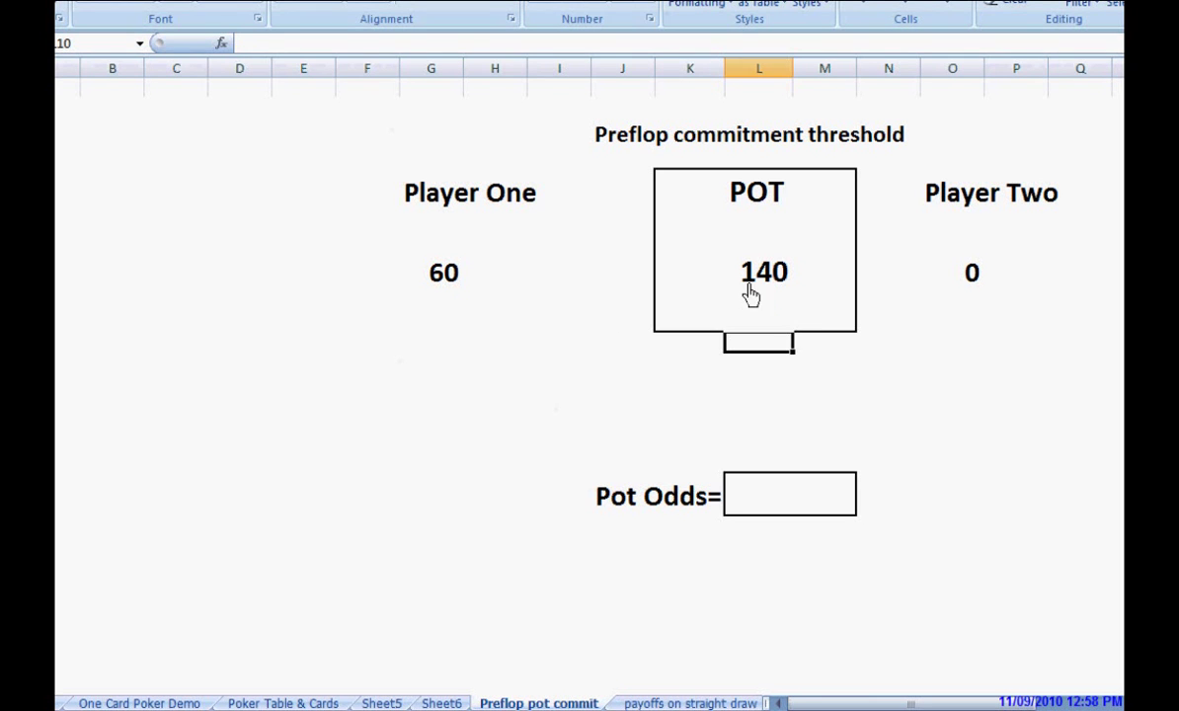
Step: Calculate the ratio of the pot to Player One's call in cell E13 with =140/60
click(291, 405)
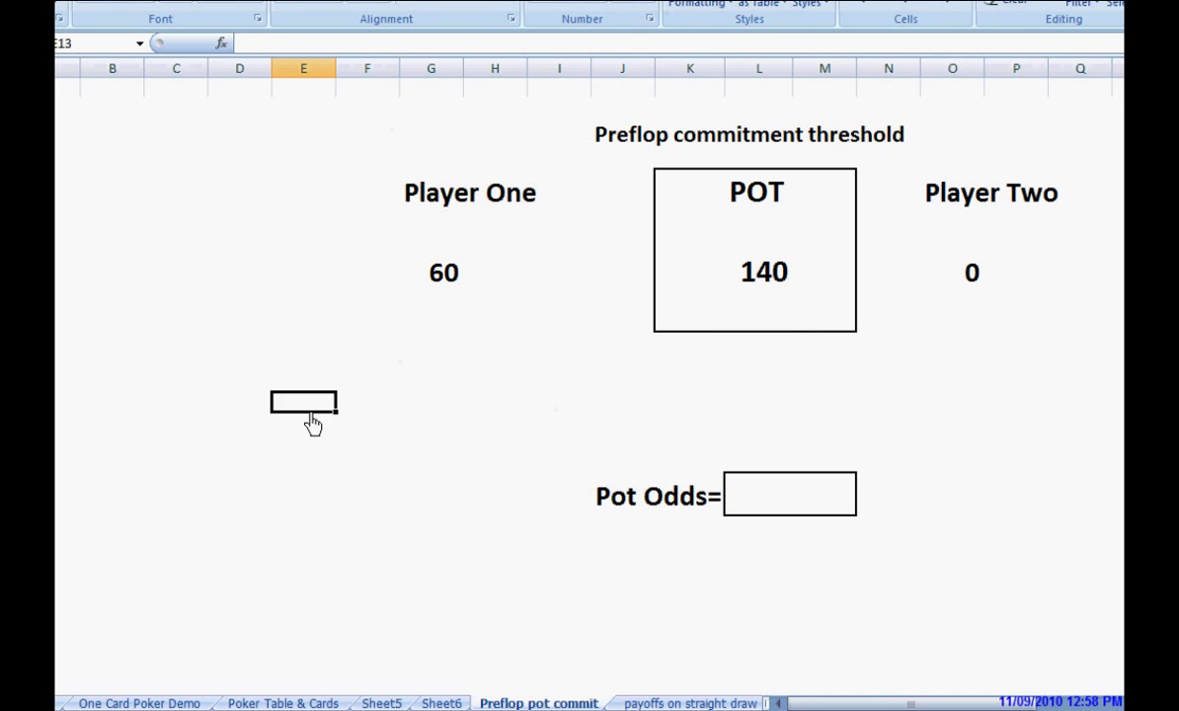
text(=14)
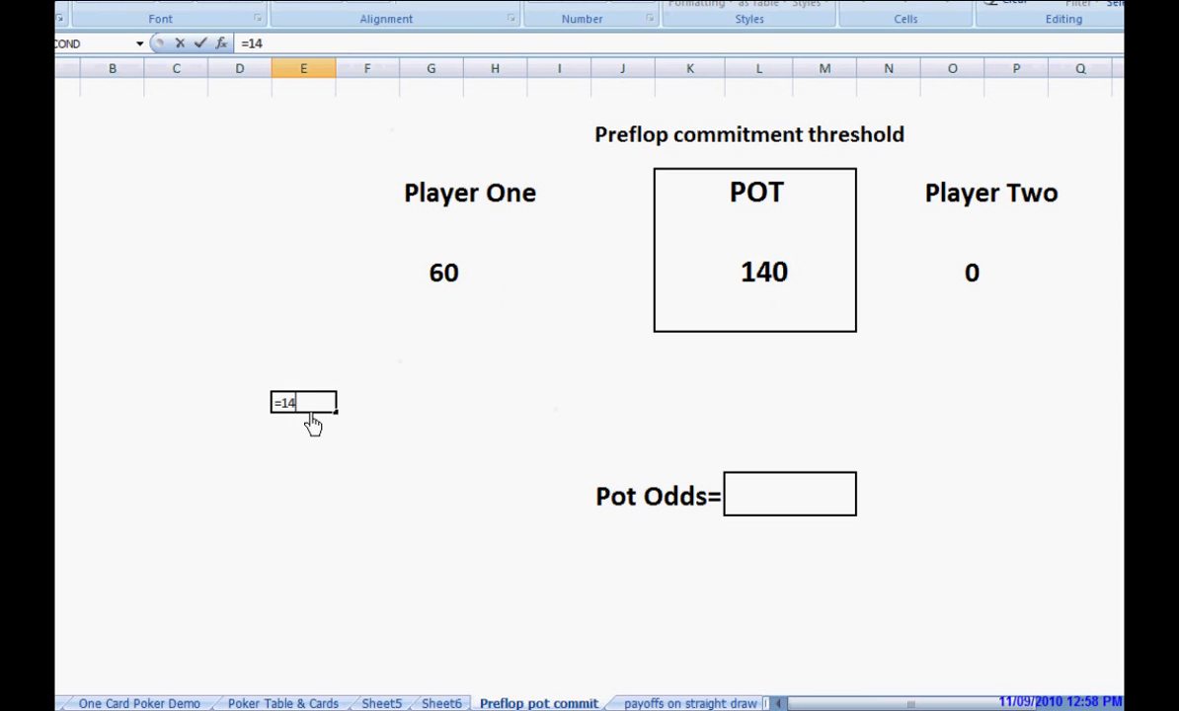
text(0/60)
key(Return)
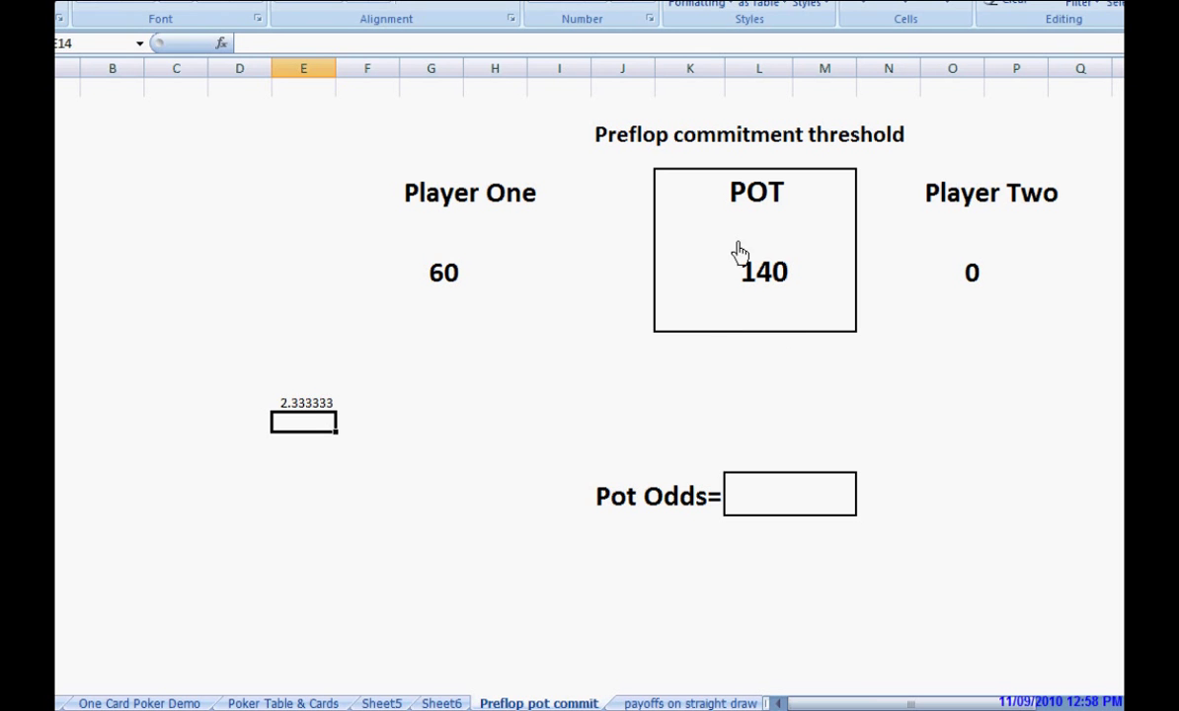
Step: Replace the calculation in cell E13 with =60/200 to get Player One's required equity
click(309, 407)
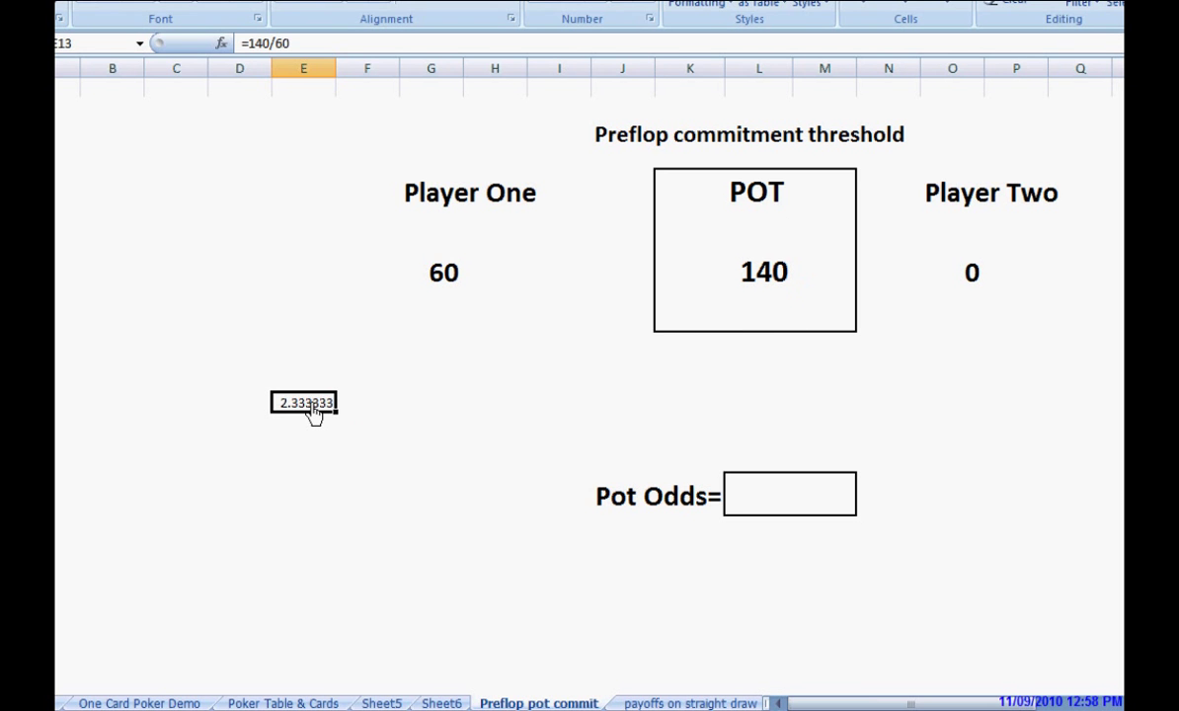
key(BackSpace)
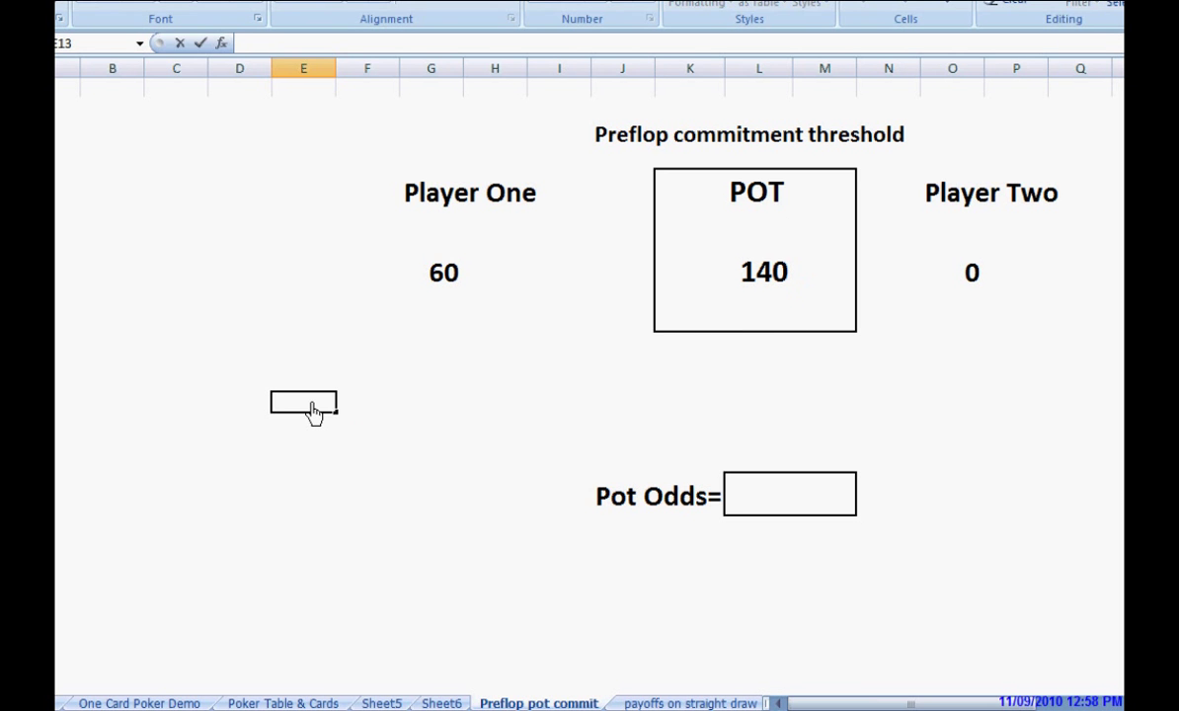
text(60/200)
key(Return)
click(312, 405)
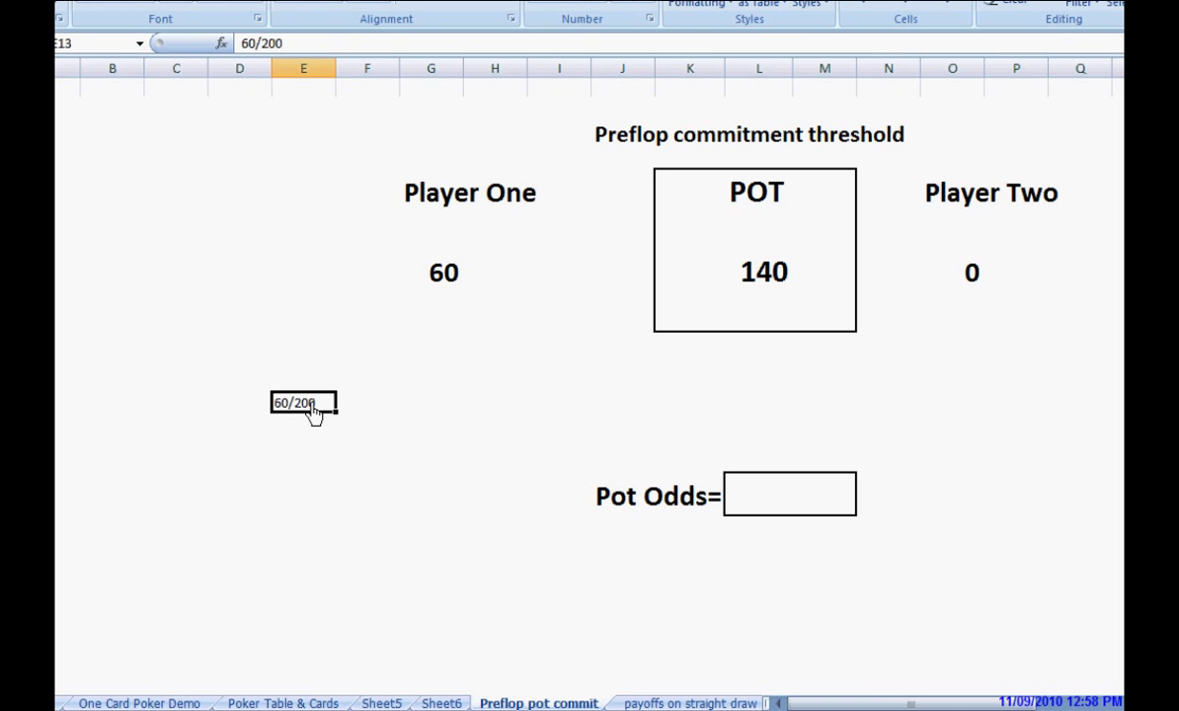
text(=6)
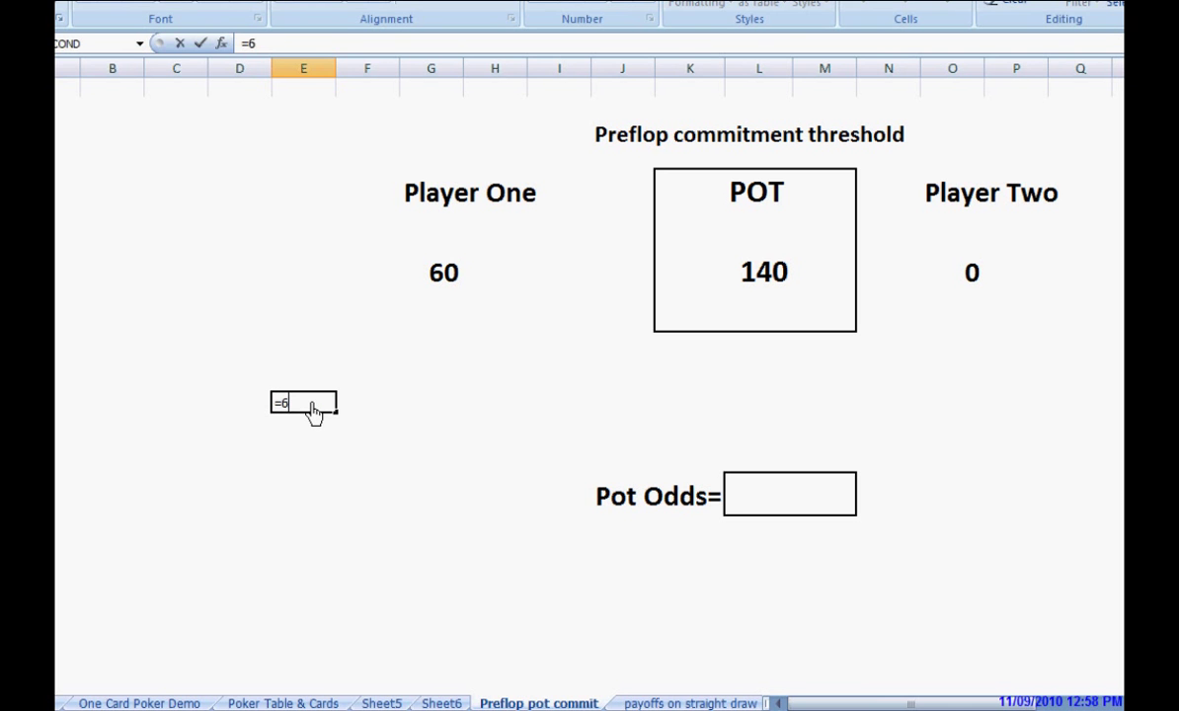
text(0/200)
key(Return)
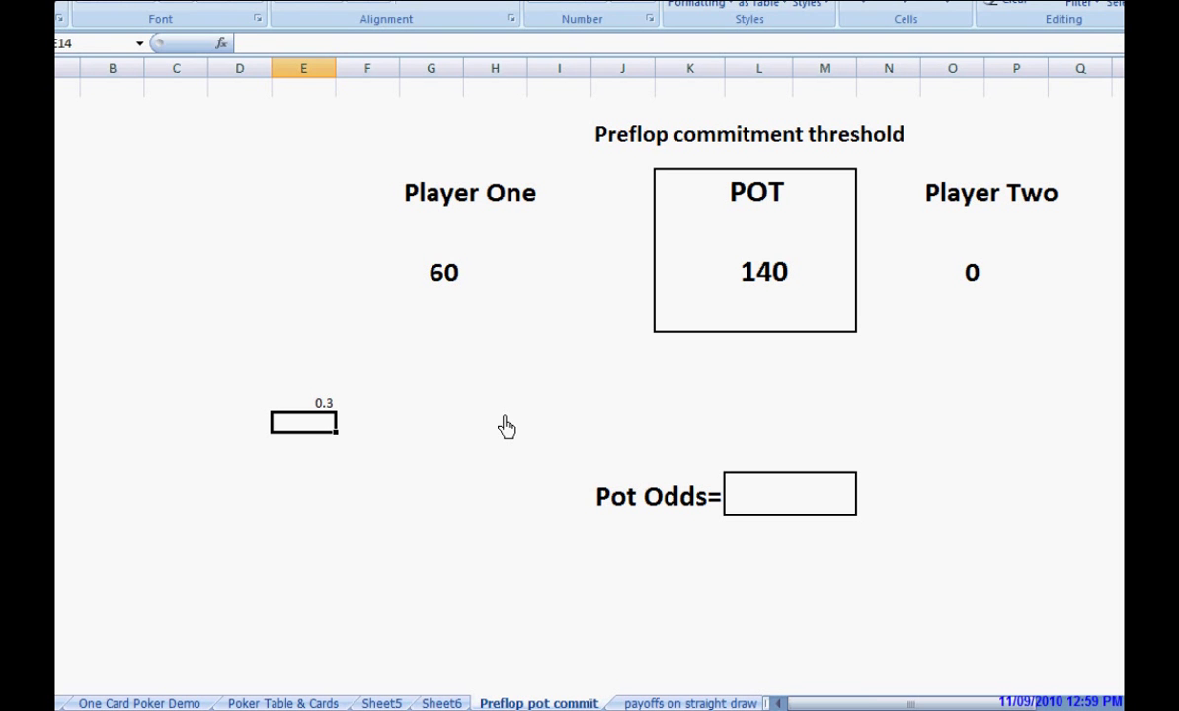
click(323, 405)
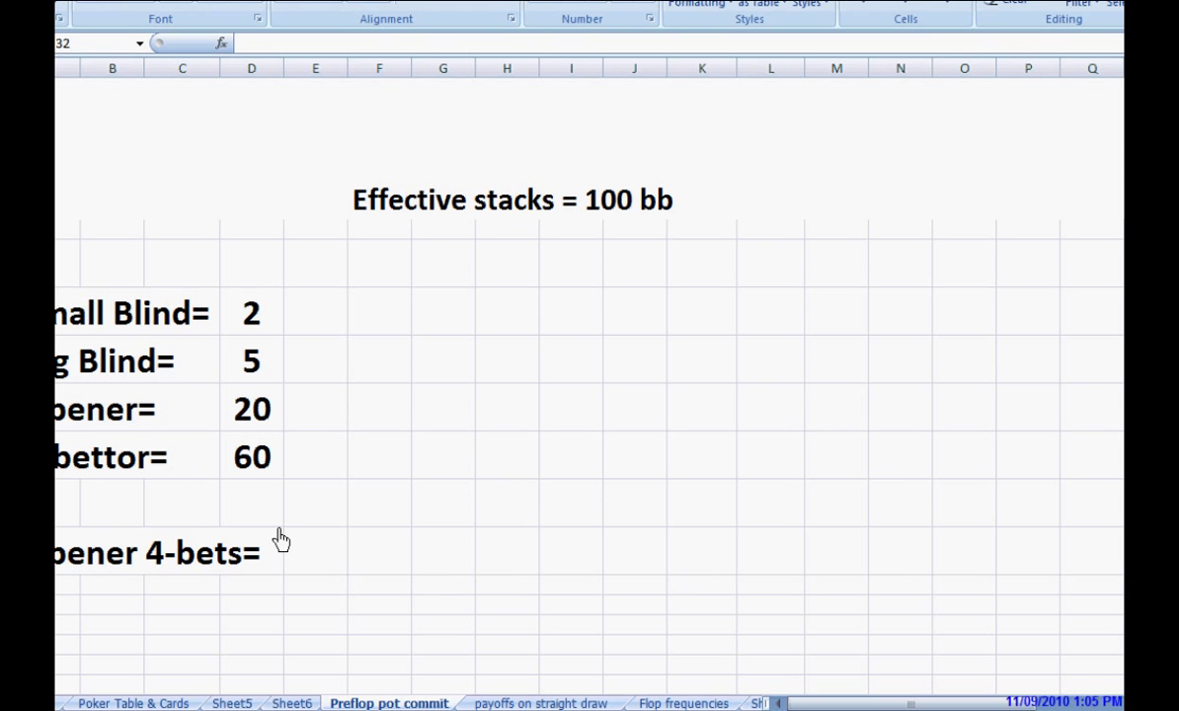
Step: Enter 150 as the opener's 4-bet amount in cell E35
click(304, 565)
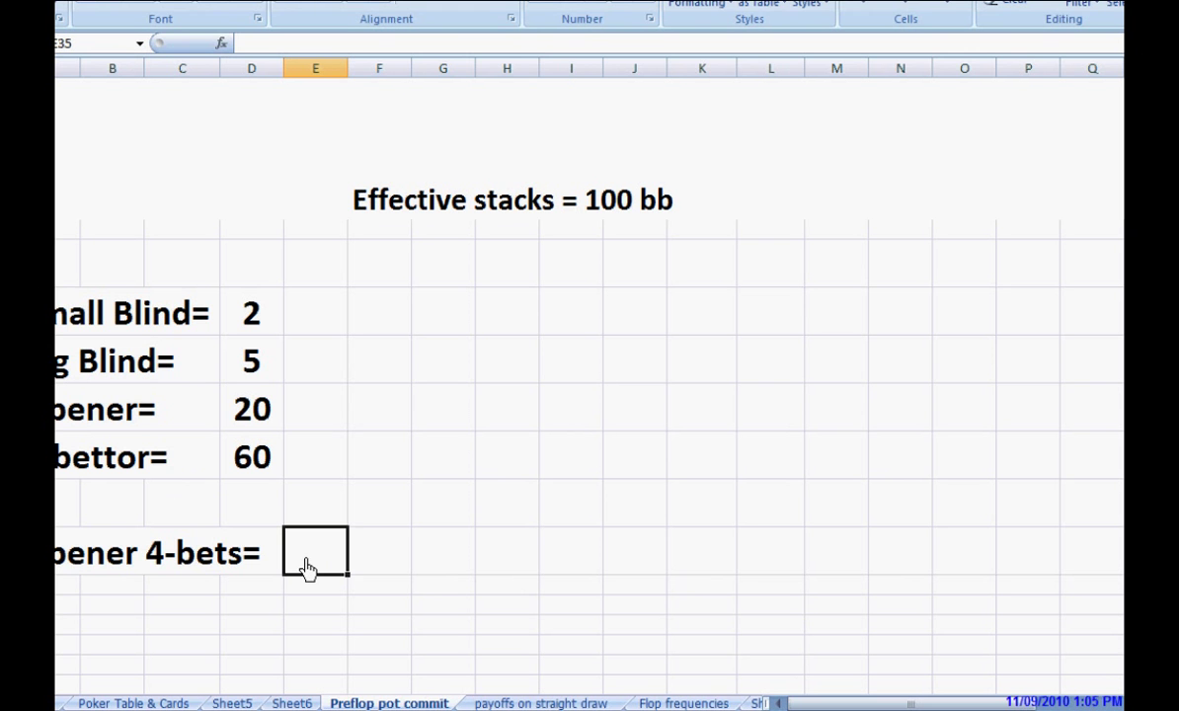
text(150)
key(Return)
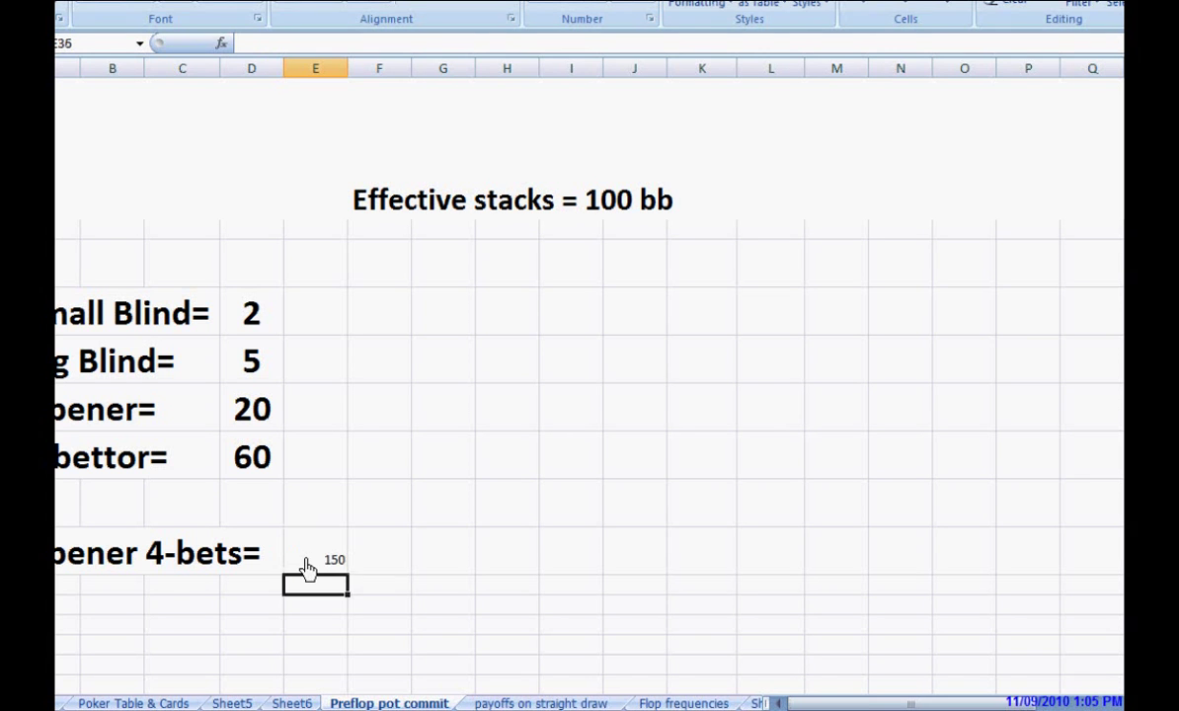
click(308, 567)
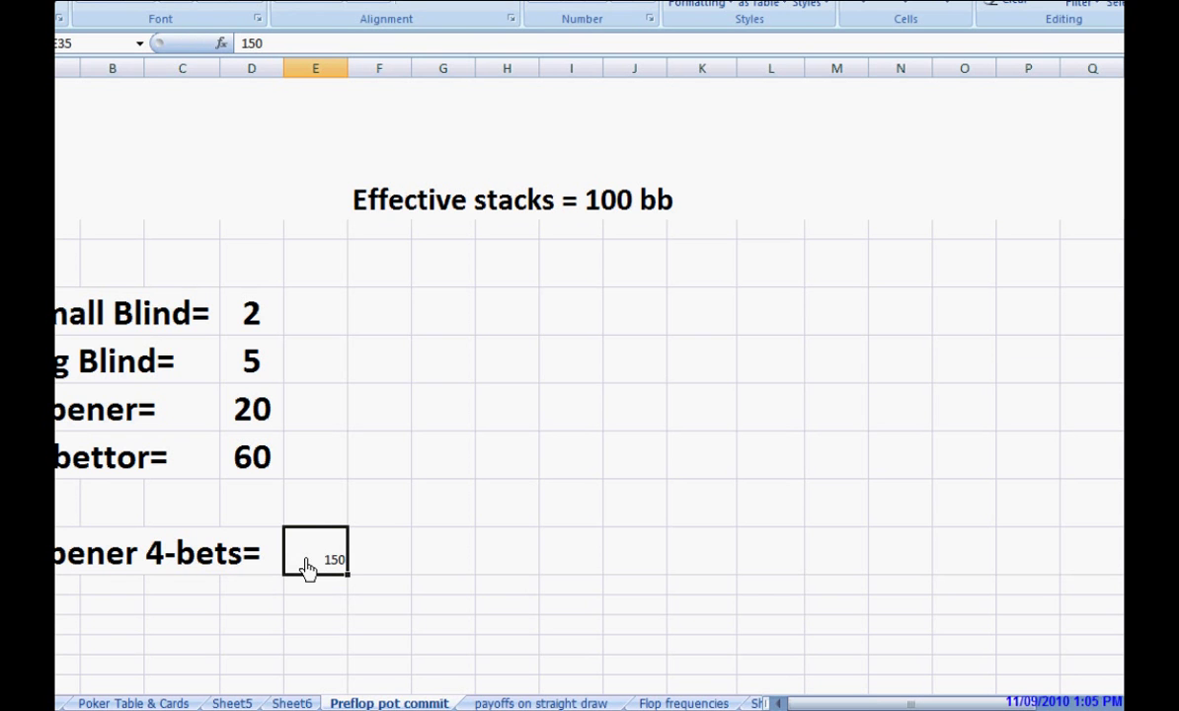